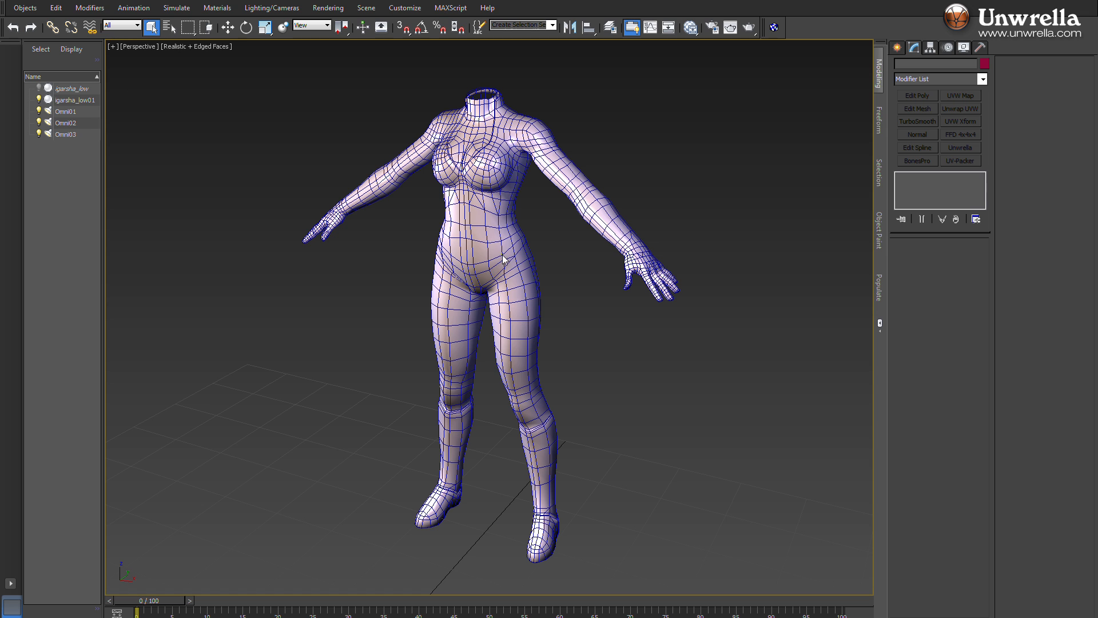
Add an Unwrap UVW modifier to the body mesh, and open and close its UV editor
left_click(493, 297)
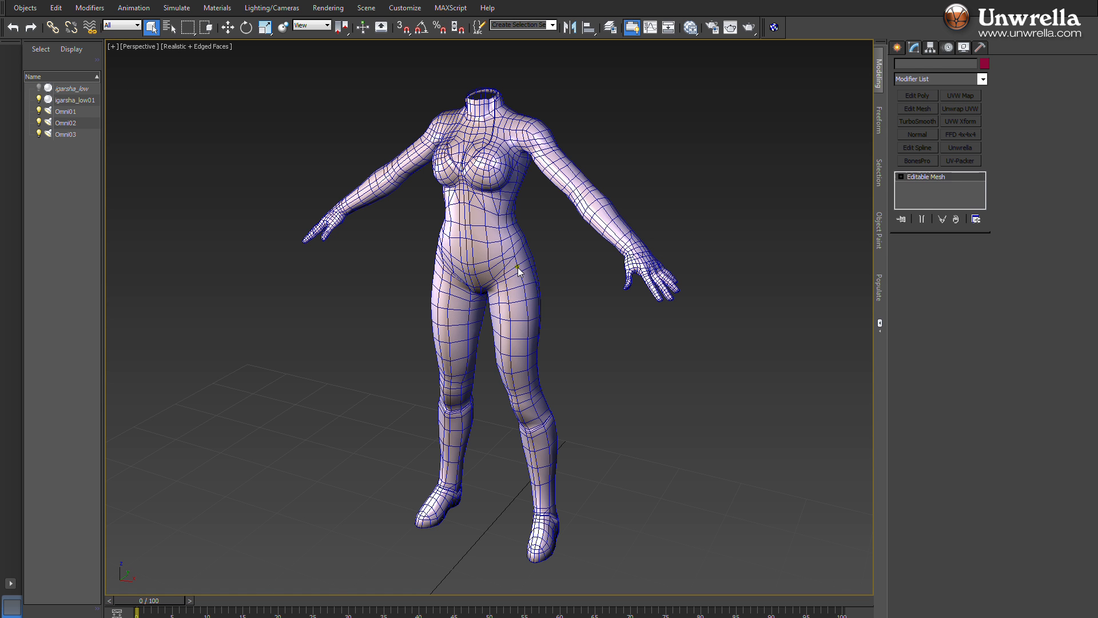
left_click(973, 108)
left_click(940, 377)
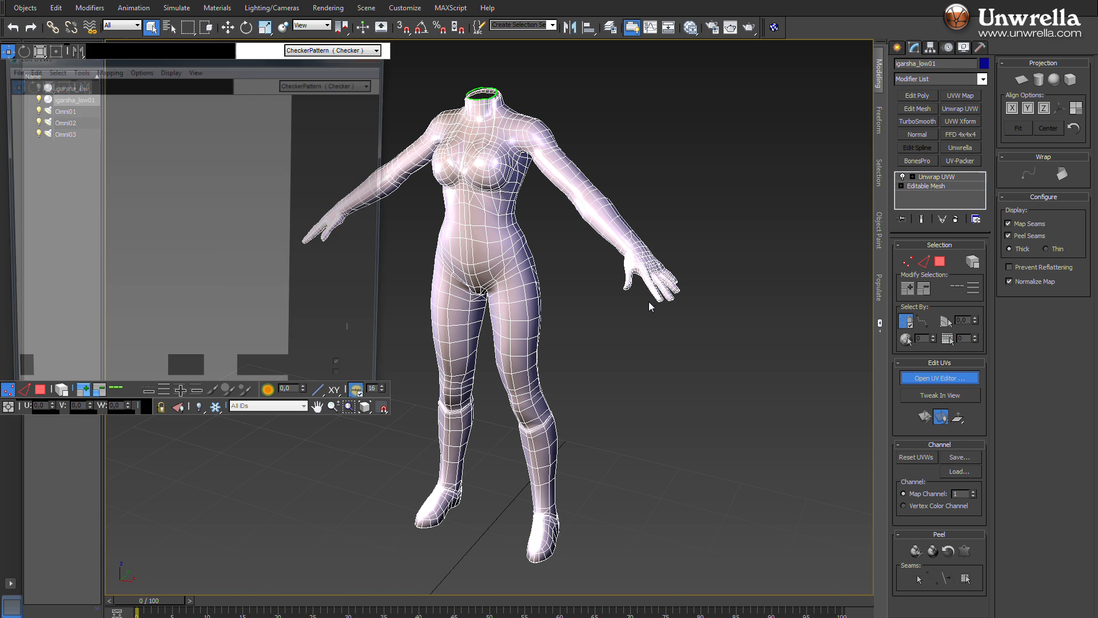
left_click(244, 53)
left_click(379, 22)
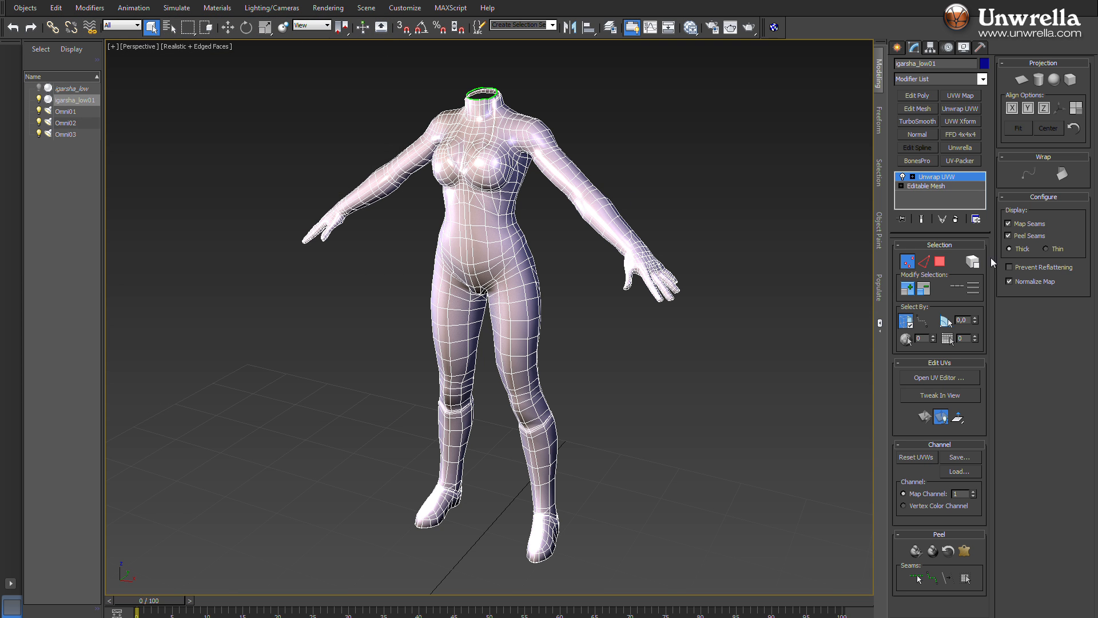
Replace the Unwrap UVW modifier with Unwrella and unwrap the body with a texture stretch of 0.37
left_click(955, 219)
left_click(960, 147)
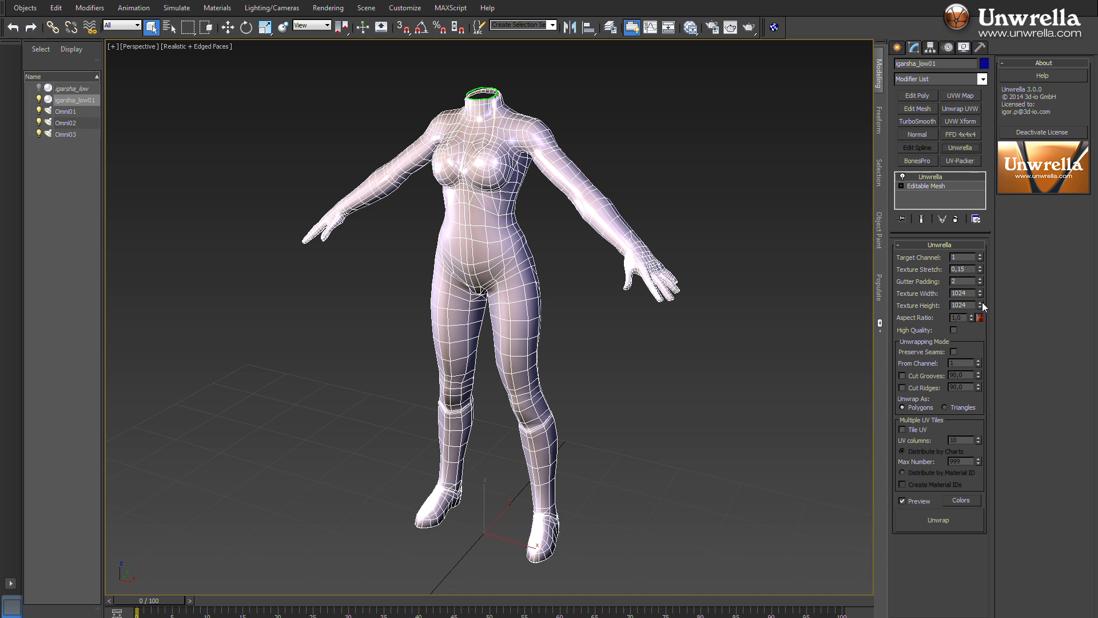
left_click_drag(984, 270, 984, 257)
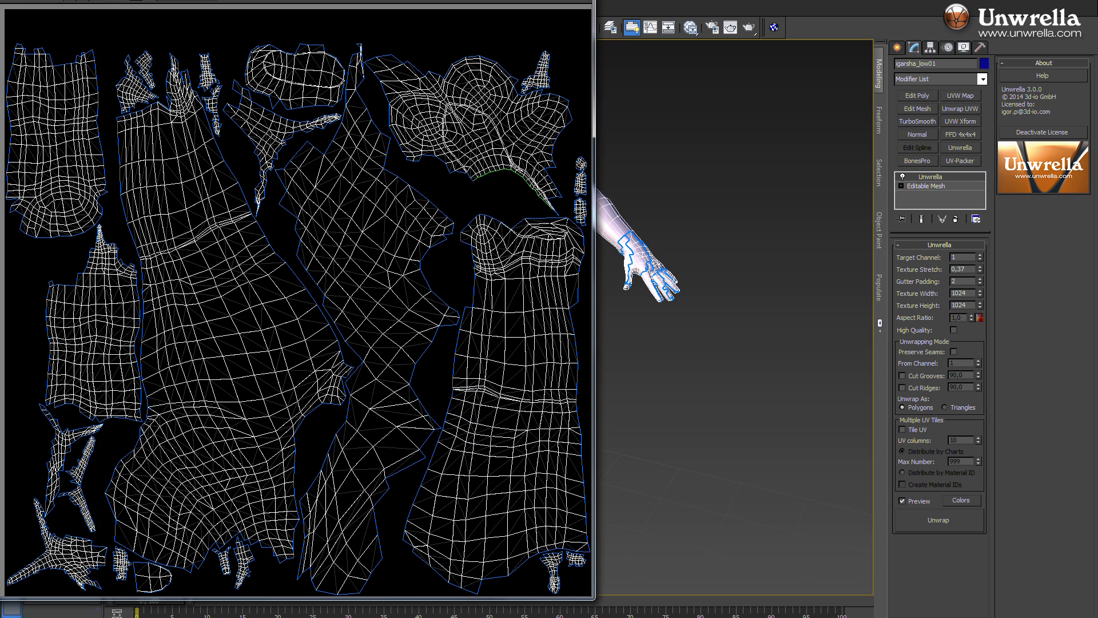
left_click_drag(360, 0, 396, 5)
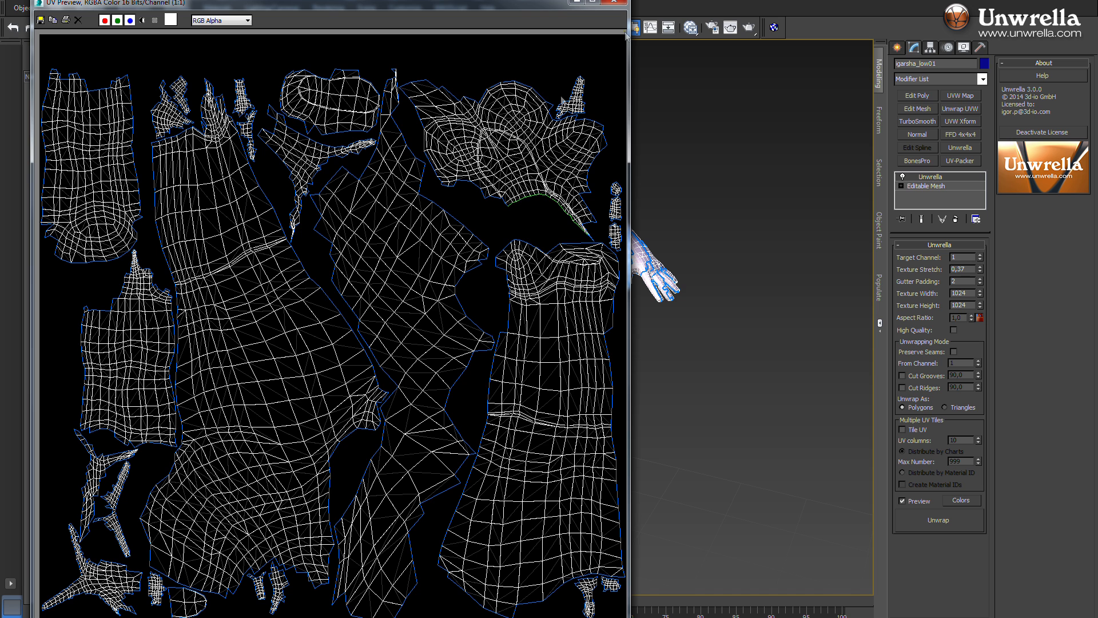
left_click(622, 2)
Using point-to-point edge selection in Unwrap UVW, select the edge loop around the shoulder of the model's left arm
mouse_move(461, 242)
middle_mouse_down("alt")
mouse_move(478, 240)
mouse_move(449, 238)
mouse_move(470, 237)
middle_mouse_up("alt")
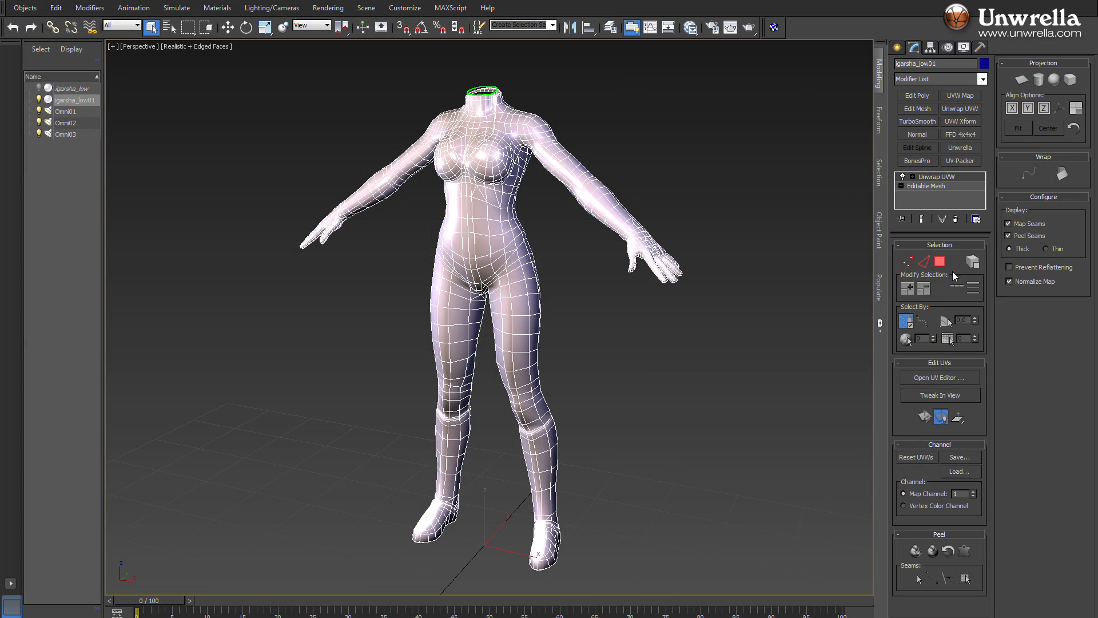
left_click(924, 261)
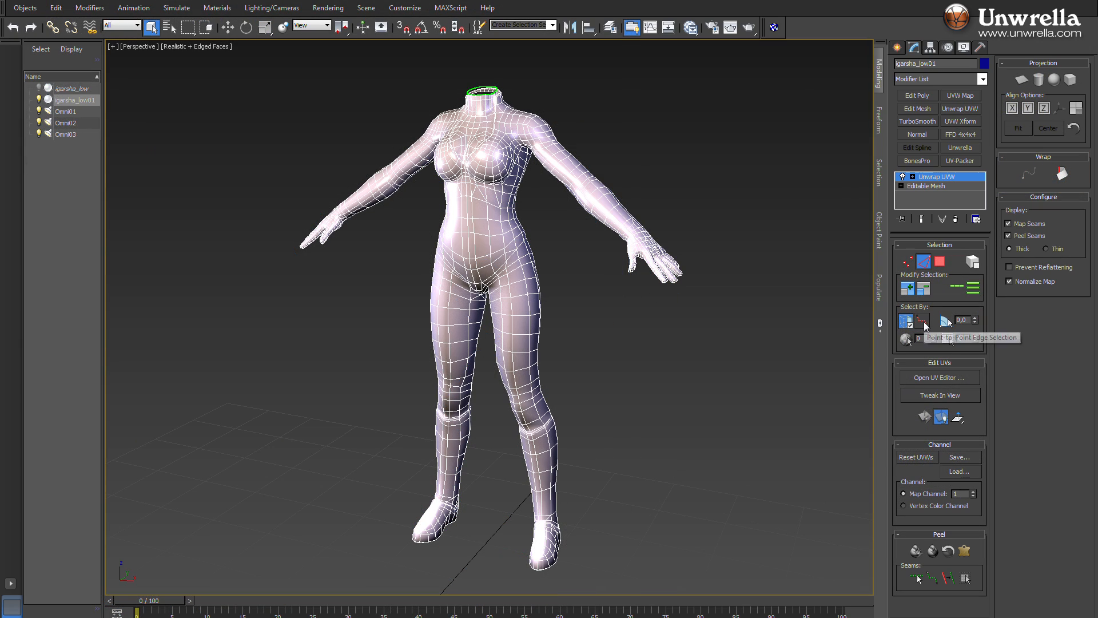
middle_click_drag(516, 279, 527, 253)
scroll(492, 280, "up", 3)
left_click_drag(526, 250, 524, 306, "alt")
middle_click_drag(558, 212, 564, 140, "alt")
left_click(564, 140)
left_click(557, 91)
middle_click_drag(558, 93, 497, 179, "alt")
left_click(605, 114)
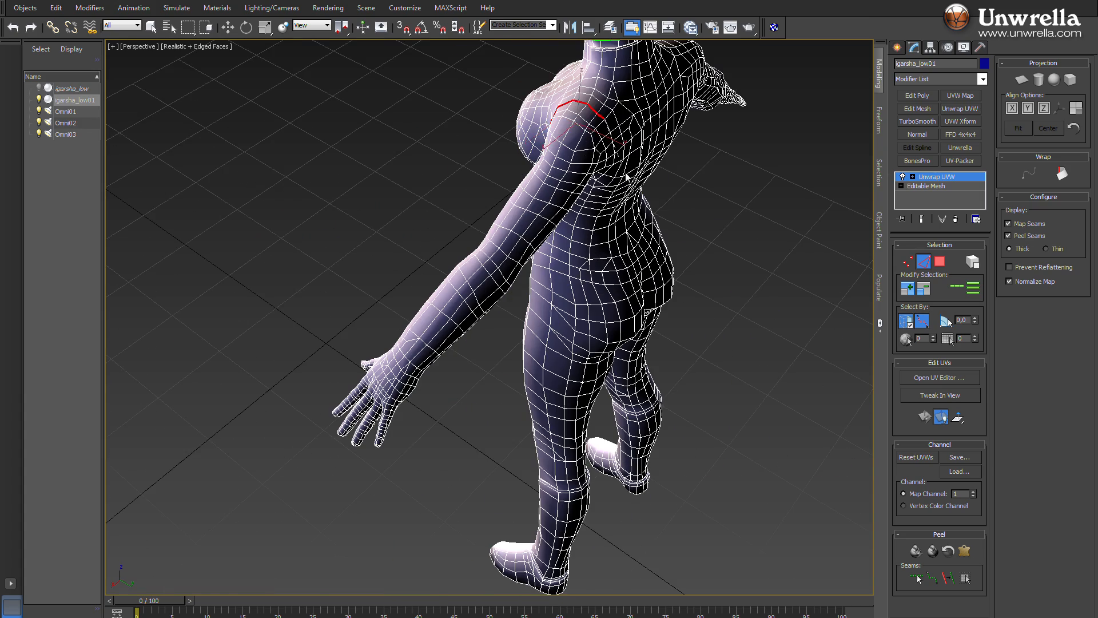
middle_click_drag(628, 175, 602, 113, "alt")
left_click(605, 155)
middle_click_drag(605, 156, 572, 153, "alt")
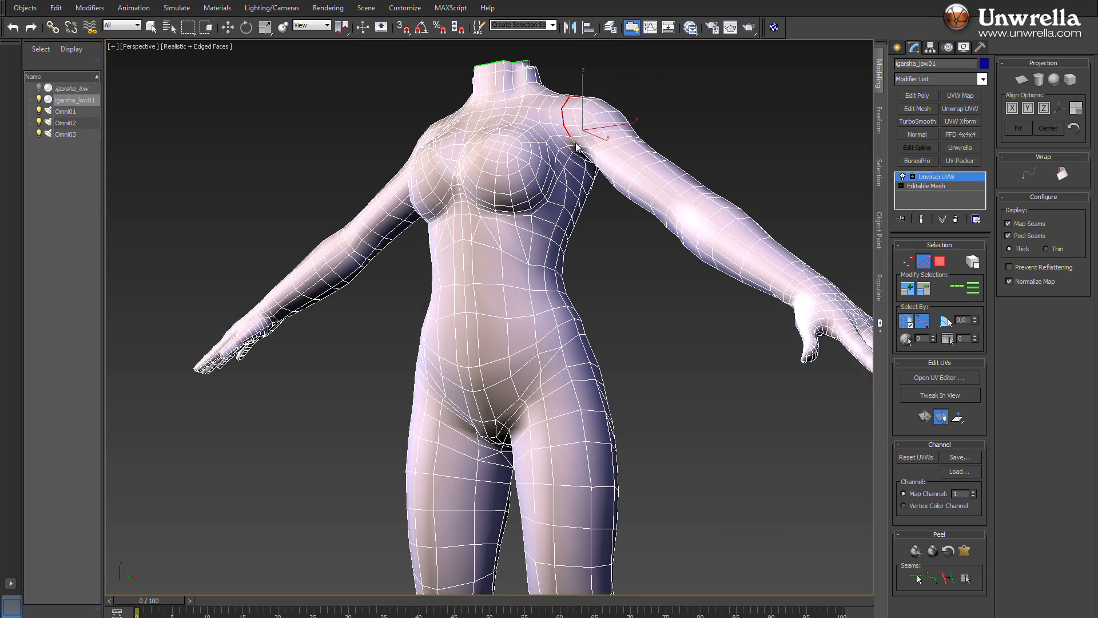
Extend the edge selection from the armpit along the underside of the left arm to the wrist
scroll(602, 206, "up", 2)
middle_click_drag(602, 202, 581, 158, "alt")
middle_click_drag(635, 212, 549, 224)
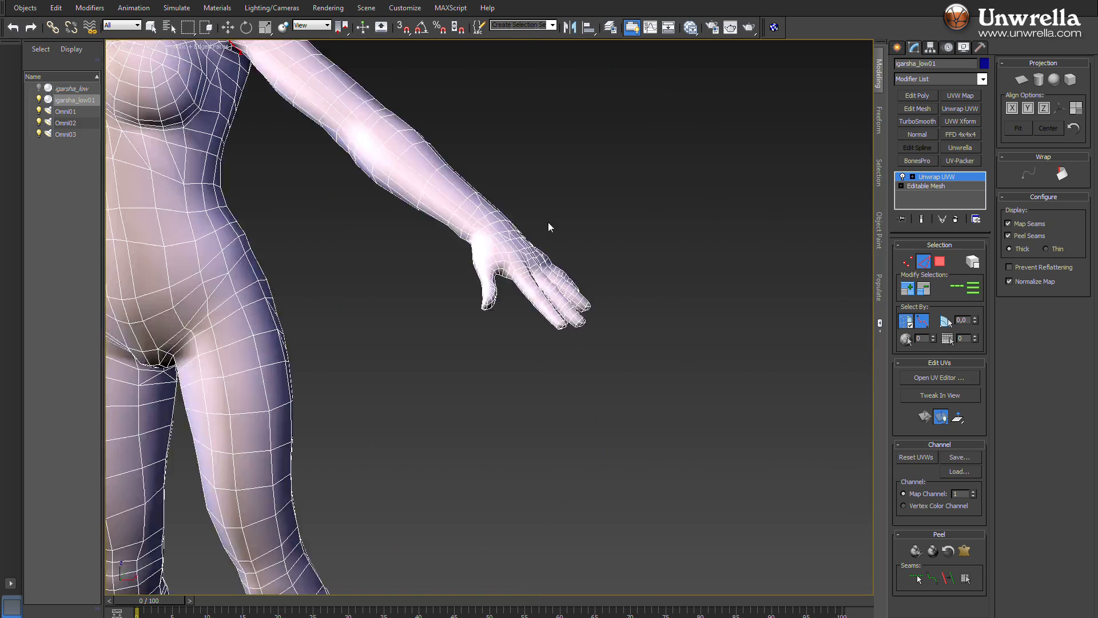
scroll(514, 228, "up", 4)
left_click(540, 302)
left_click(616, 264)
scroll(616, 264, "down", 3)
middle_click_drag(616, 263, 483, 275, "alt")
scroll(343, 372, "up", 3)
middle_click_drag(397, 374, 455, 97)
left_click(461, 120)
left_click(603, 441)
Continue the edge selection around the left wrist and along the sides of the fingers
middle_click_drag(681, 396, 492, 292, "alt")
scroll(544, 367, "down", 3)
scroll(490, 436, "up", 3)
left_click(616, 378)
left_click(647, 392)
middle_click_drag(646, 391, 245, 420, "alt")
left_click(573, 383)
left_click(494, 363)
key("shift+z")
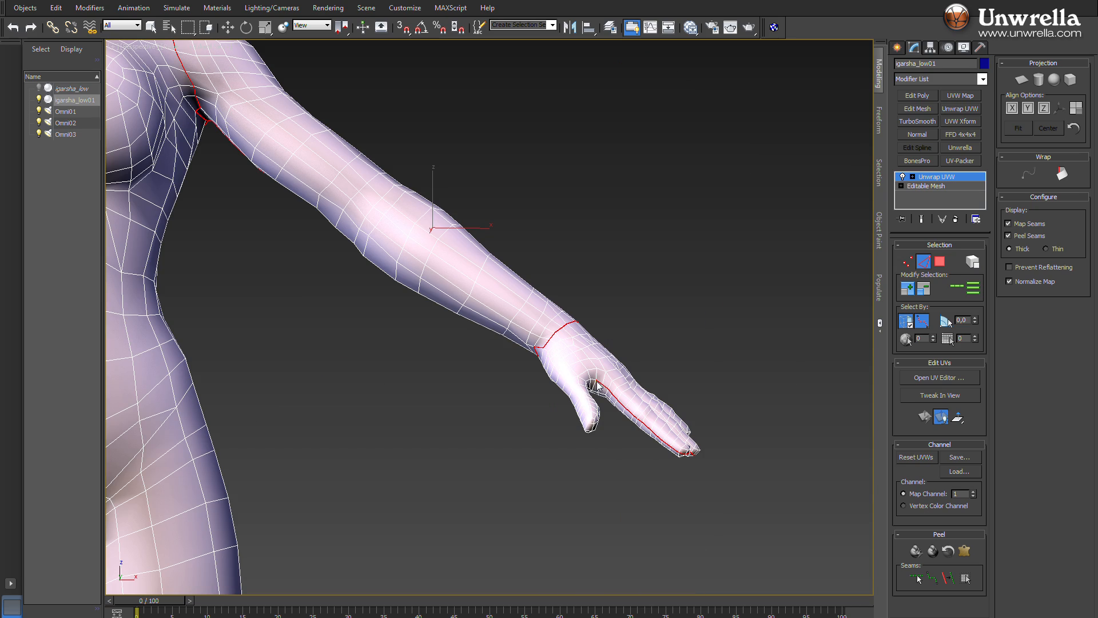
Extend the edge selection around the left thumb and convert the selected edges to peel seams
left_click(597, 438)
scroll(517, 372, "down", 4)
key("q")
middle_click_drag(562, 389, 820, 369, "alt")
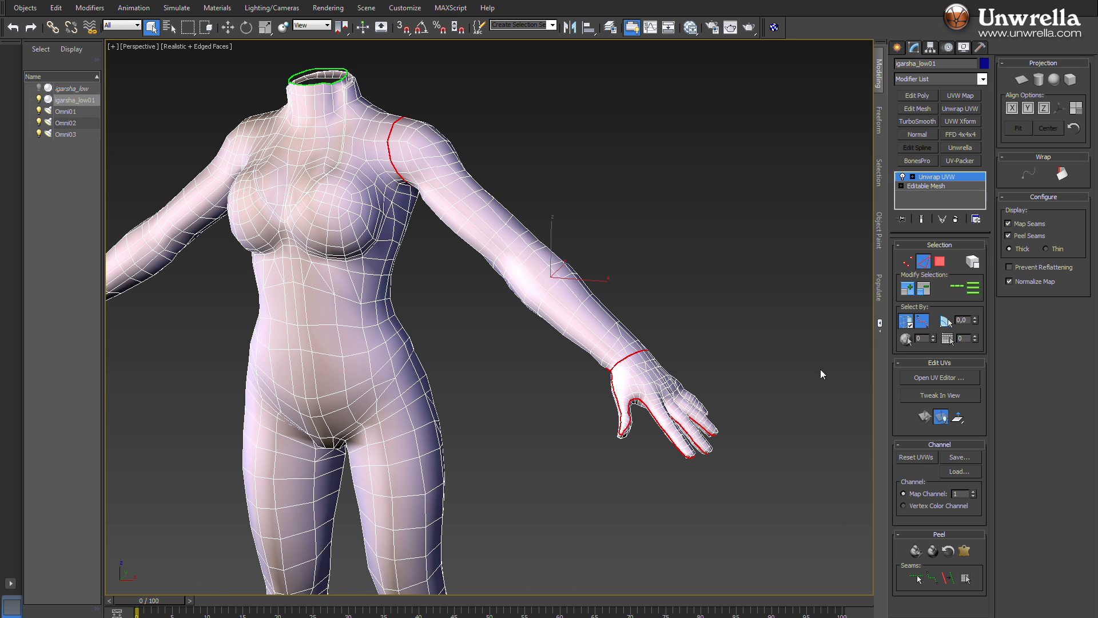
left_click(948, 579)
middle_click_drag(601, 355, 661, 372, "alt")
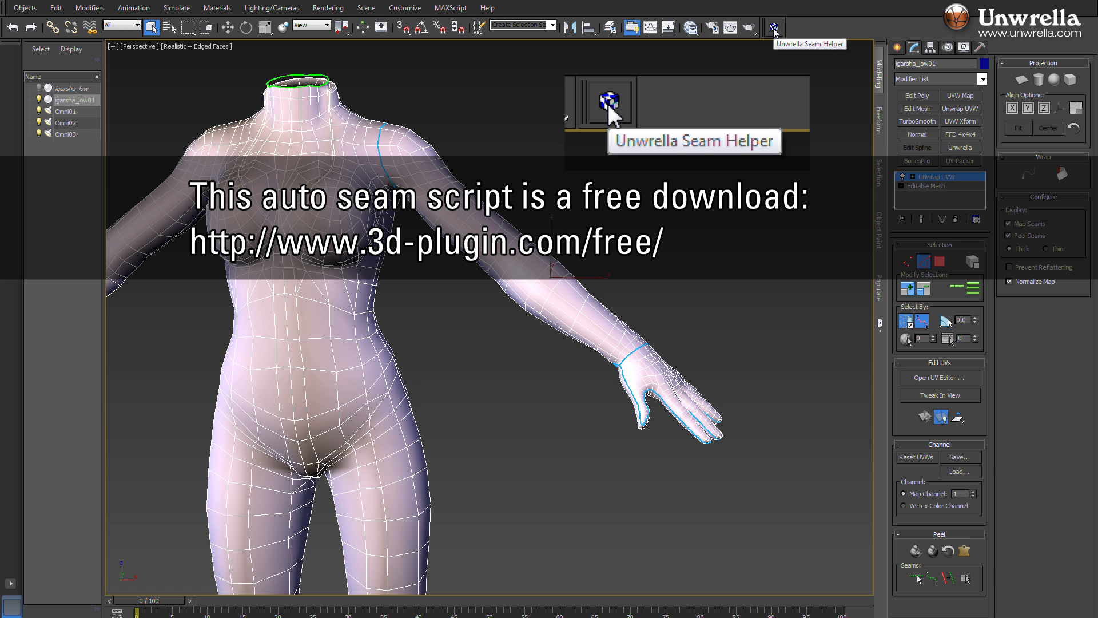
Create seams from the marked edges with Unwrella Seam Helper, close the helper and leave edge editing
left_click(775, 27)
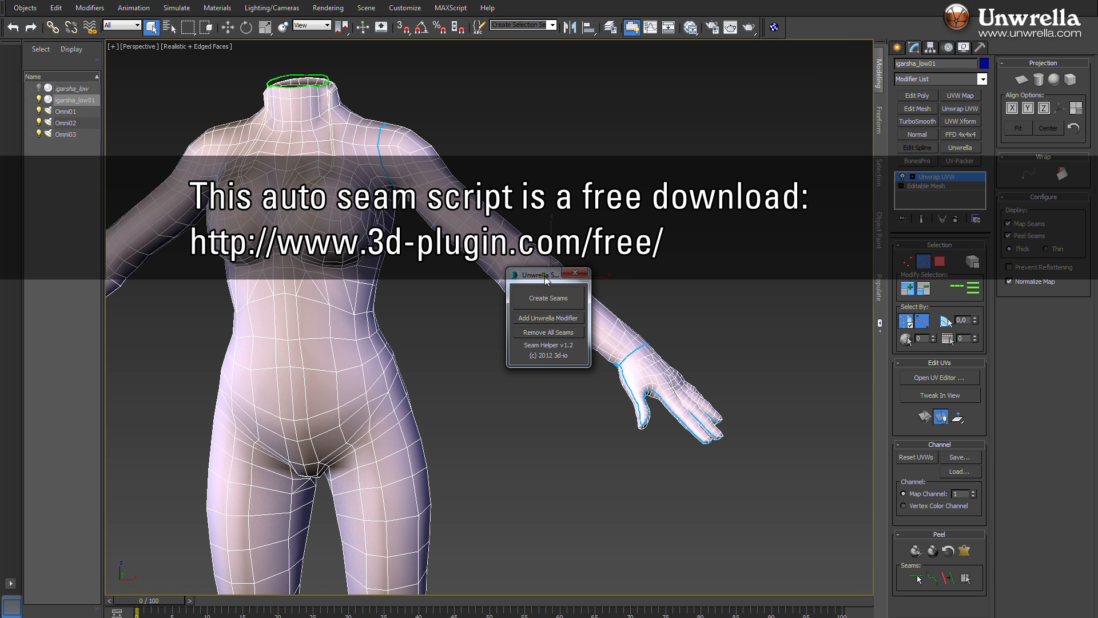
left_click_drag(546, 279, 624, 169)
left_click(628, 187)
left_click(653, 161)
left_click(945, 178)
Select the body mesh and display its checker material in the viewport from the Slate Material Editor
middle_click_drag(646, 360, 537, 320, "alt")
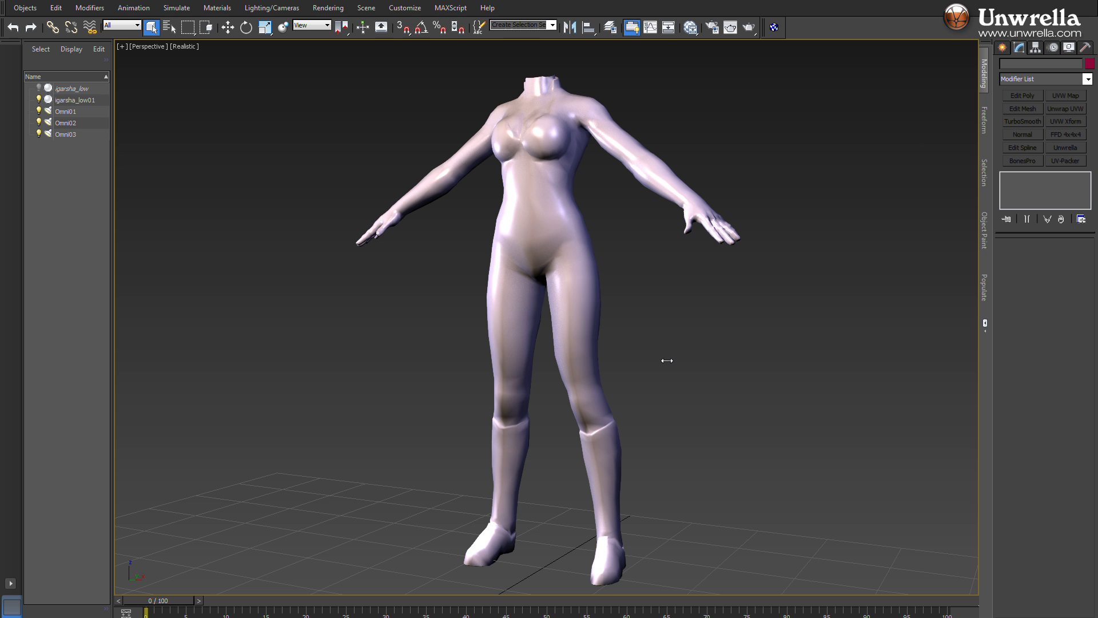
left_click(586, 325)
middle_click_drag(586, 324, 610, 350, "alt")
key("m")
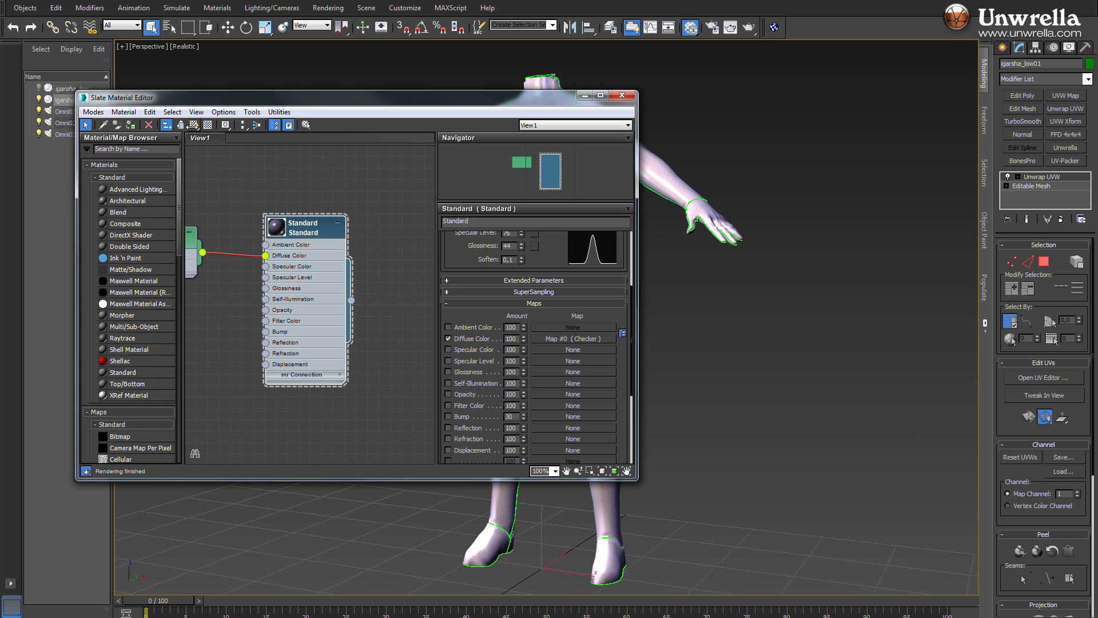
left_click(193, 125)
left_click(585, 96)
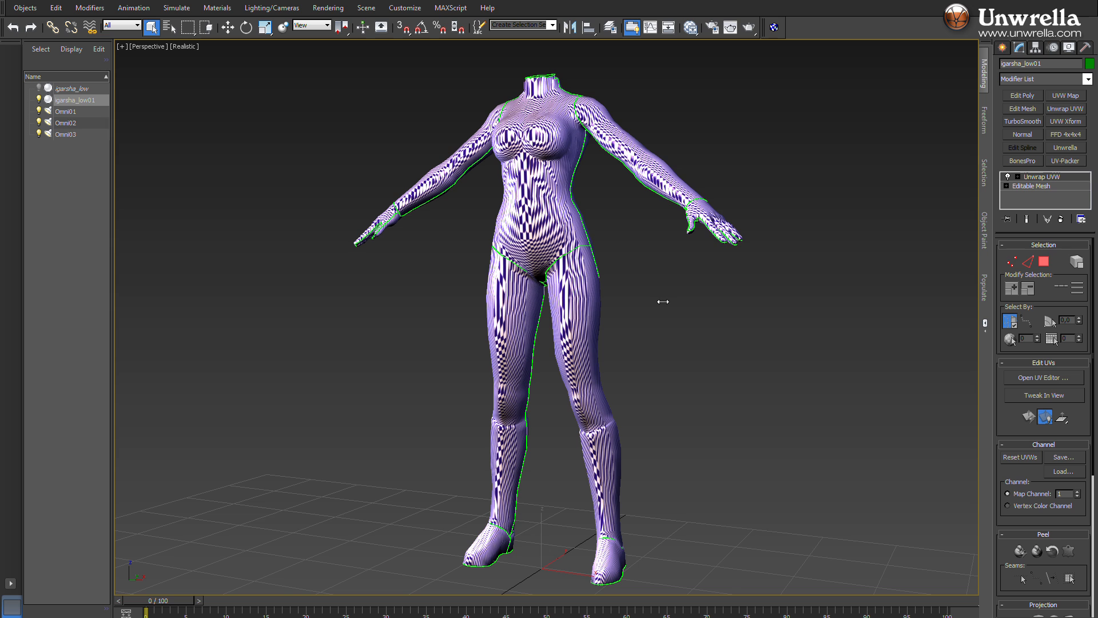
middle_click_drag(782, 288, 780, 289)
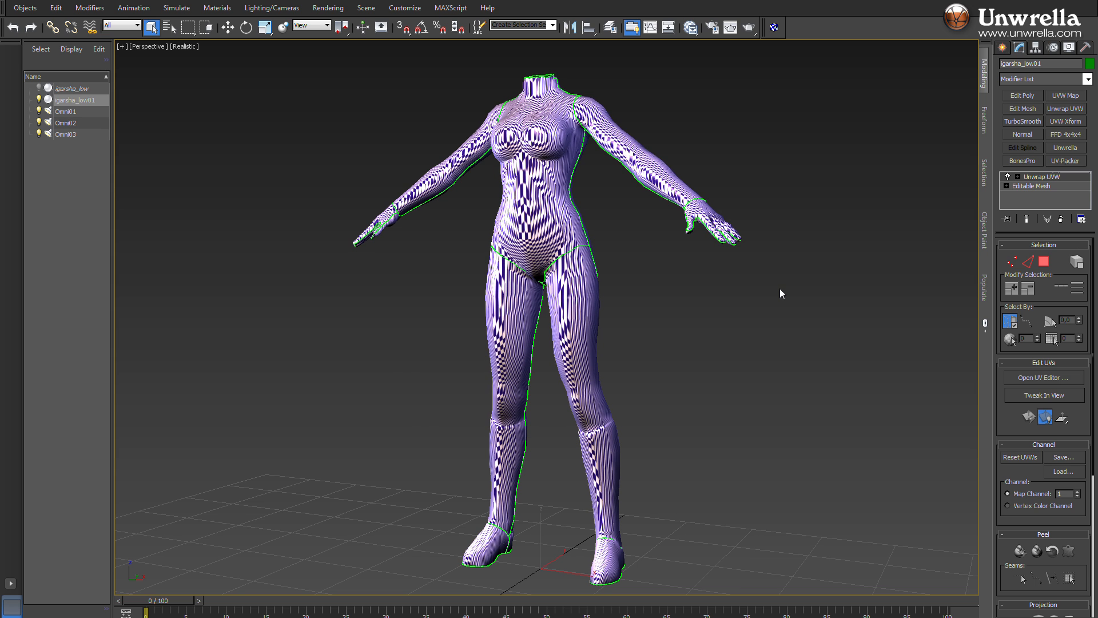
Add an Unwrella modifier with texture stretch 0.28, gutter padding 12 and a texture width and height of 960
left_click(1070, 149)
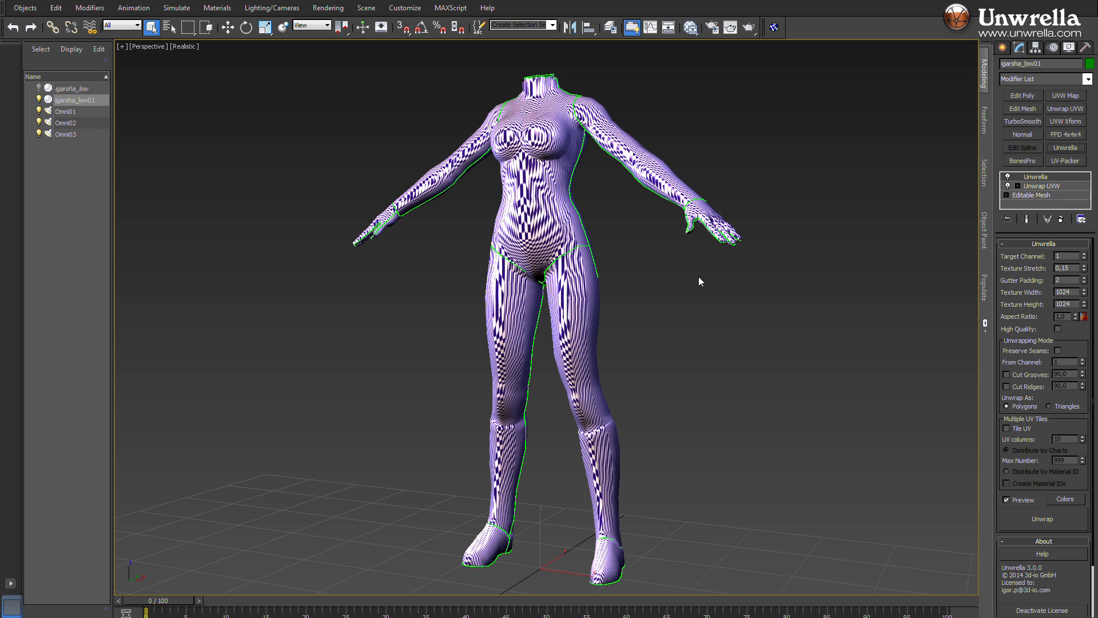
middle_click_drag(665, 281, 675, 283)
left_click_drag(1084, 267, 1086, 261)
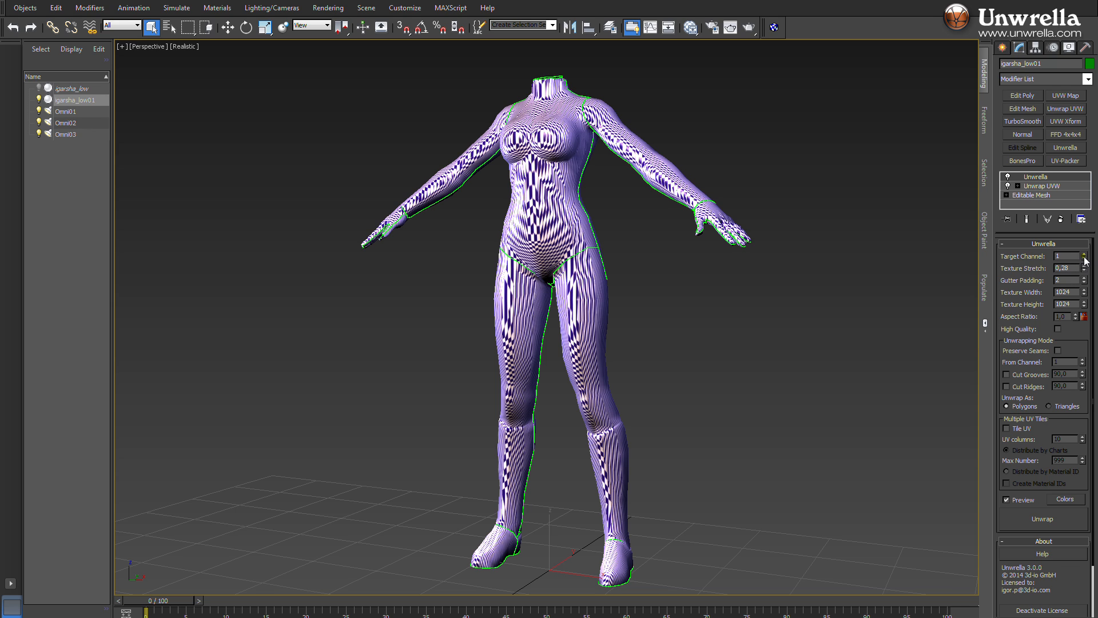
double_click(1071, 284)
type("12")
key("Tab")
Enable Preserve Seams from channel 1 in Unwrella and unwrap the body
scroll(1056, 353, "down", 2)
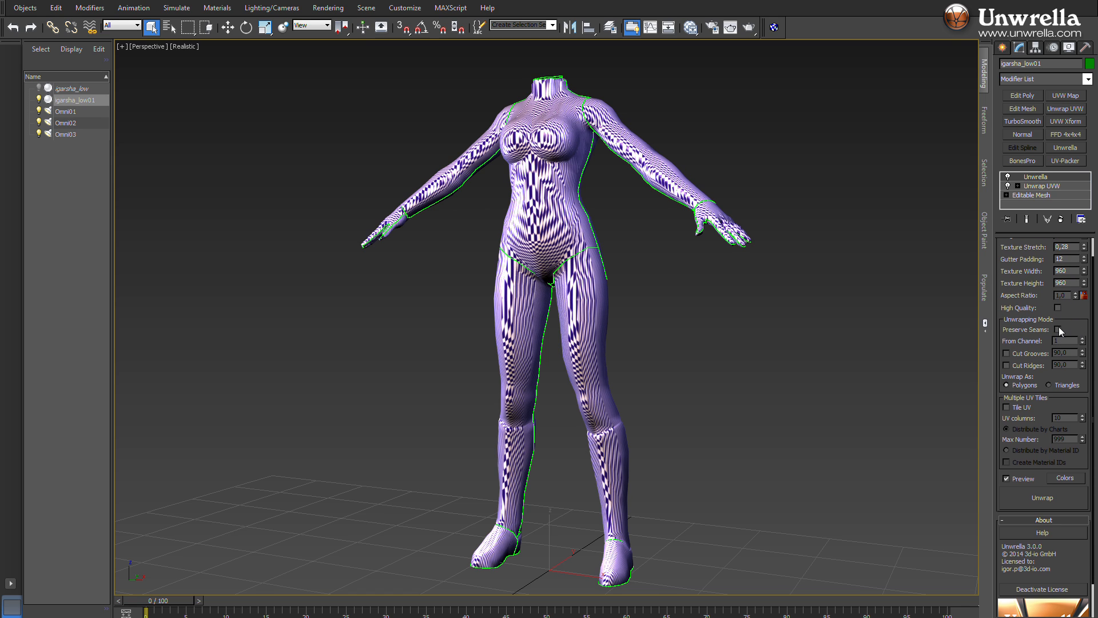
scroll(1073, 332, "up", 1)
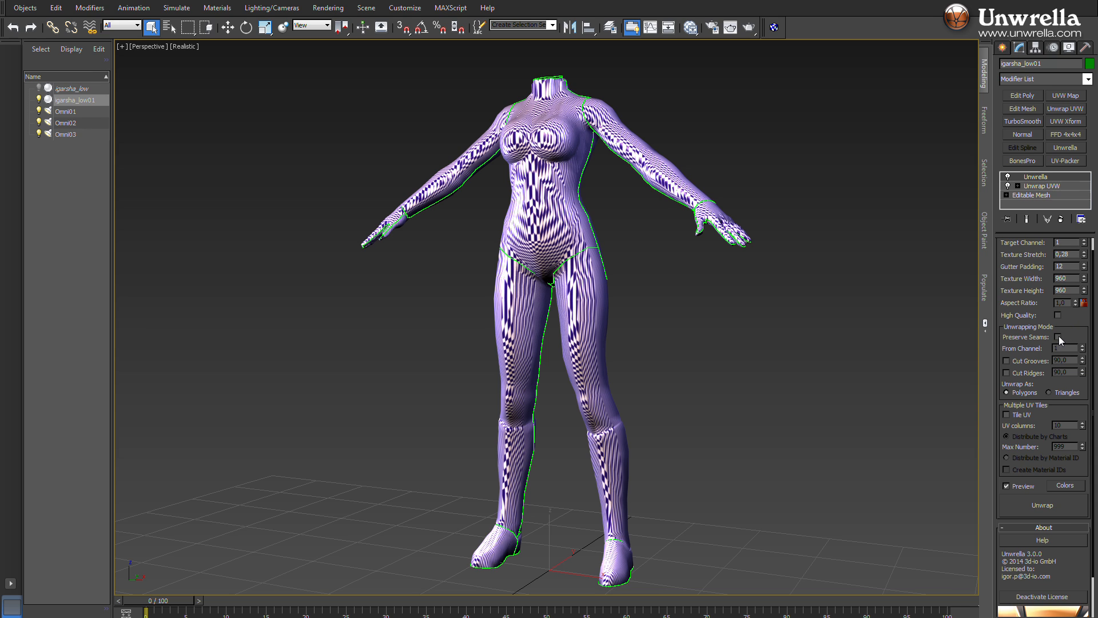
double_click(1066, 349)
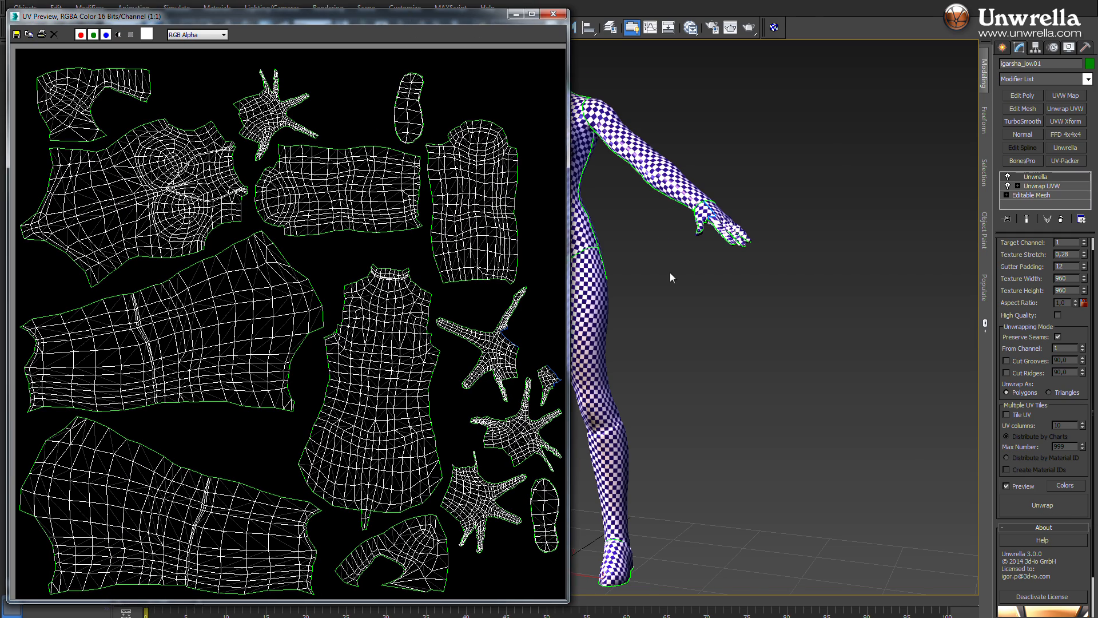
middle_click_drag(670, 273, 814, 287)
mouse_move(711, 275)
middle_mouse_down("alt")
mouse_move(544, 273)
mouse_move(775, 280)
mouse_move(708, 283)
middle_mouse_up("alt")
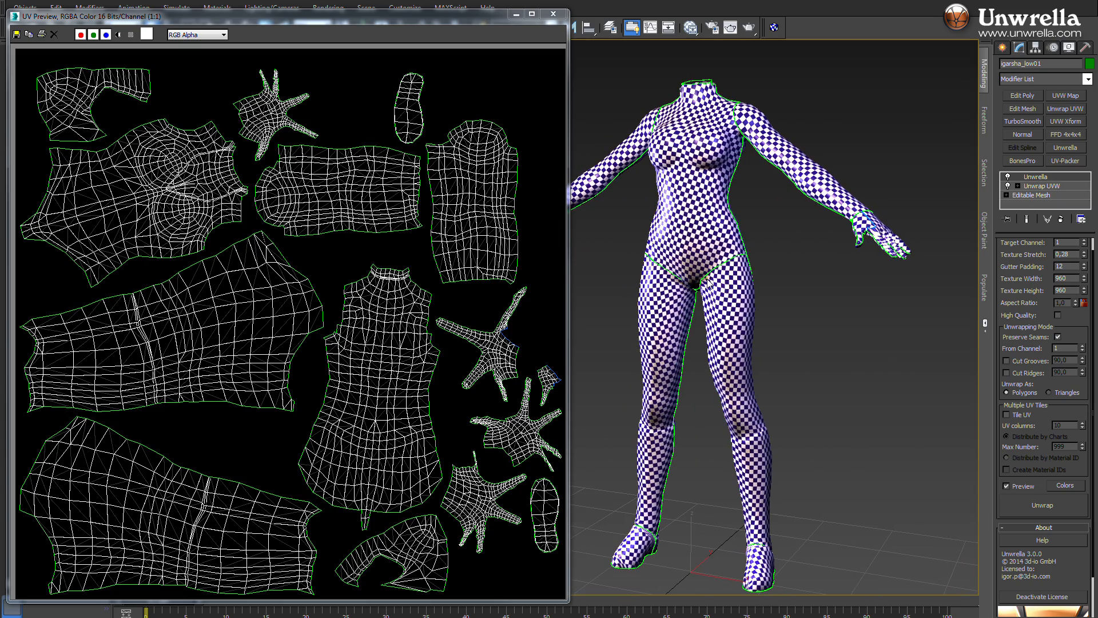
Switch the viewport shading from Realistic to Shaded, inspect the checkered body and close the UV preview
left_click_drag(460, 19, 485, 109)
left_click(184, 46)
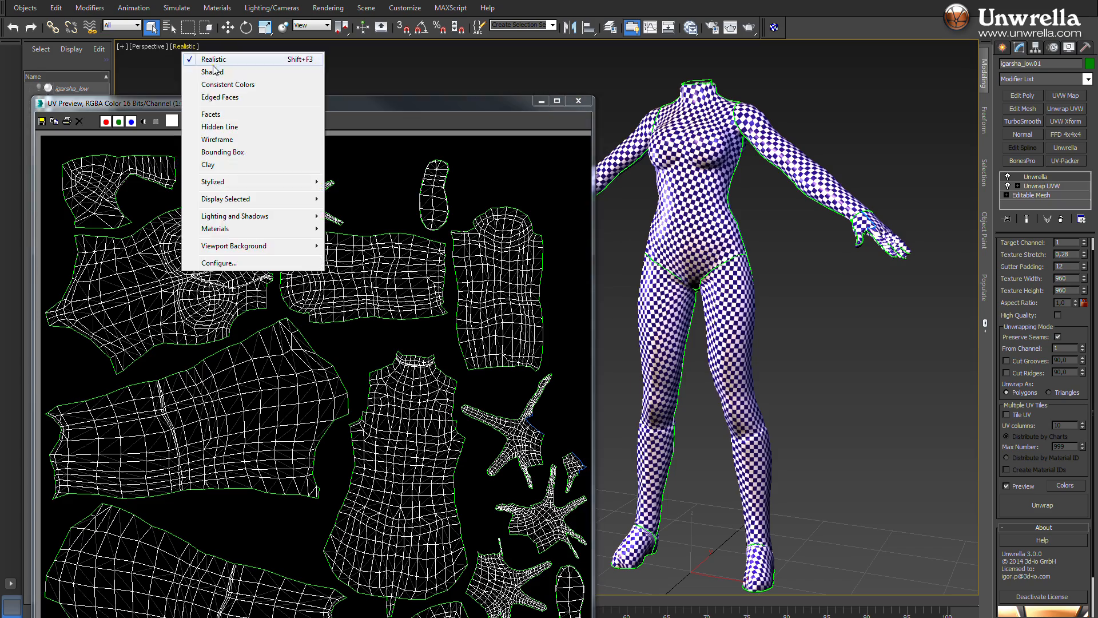
left_click(206, 71)
left_click_drag(277, 102, 273, 31)
middle_click_drag(787, 321, 682, 306, "alt")
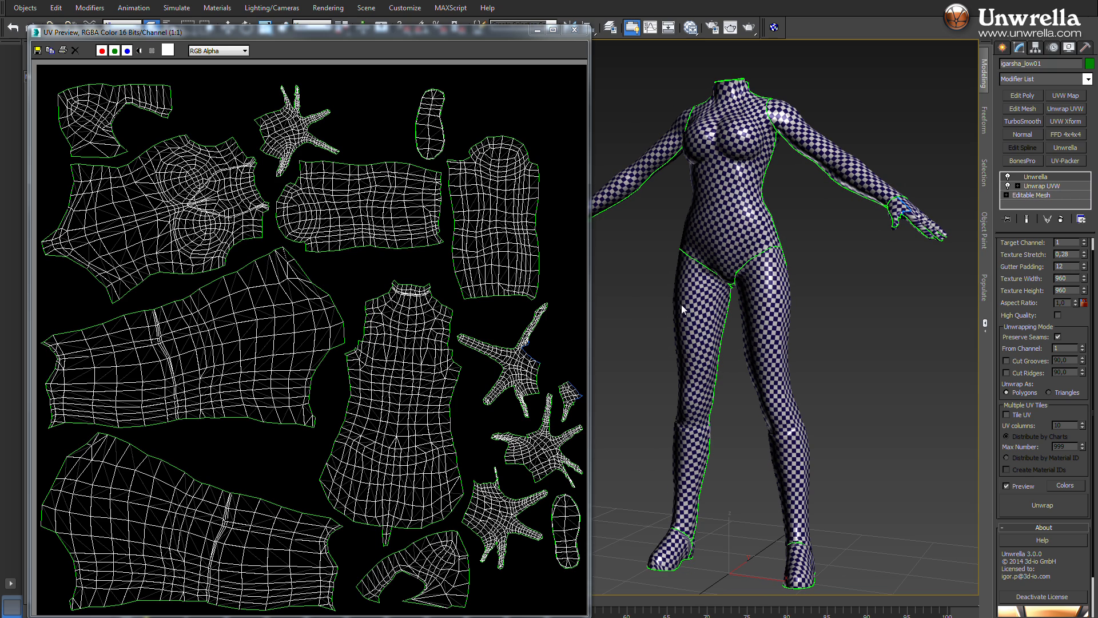
left_click(575, 30)
middle_click_drag(779, 280, 627, 288)
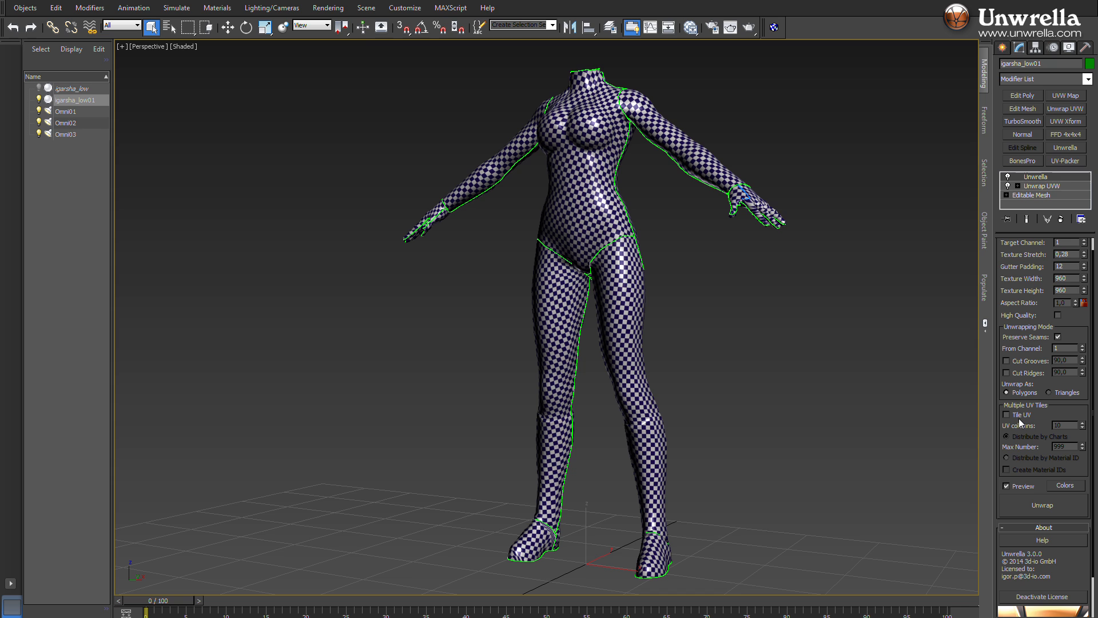
Enable Tile UV with 10 columns and a maximum number of 10, distributed by charts, and unwrap the body
middle_click_drag(730, 259, 698, 270, "alt")
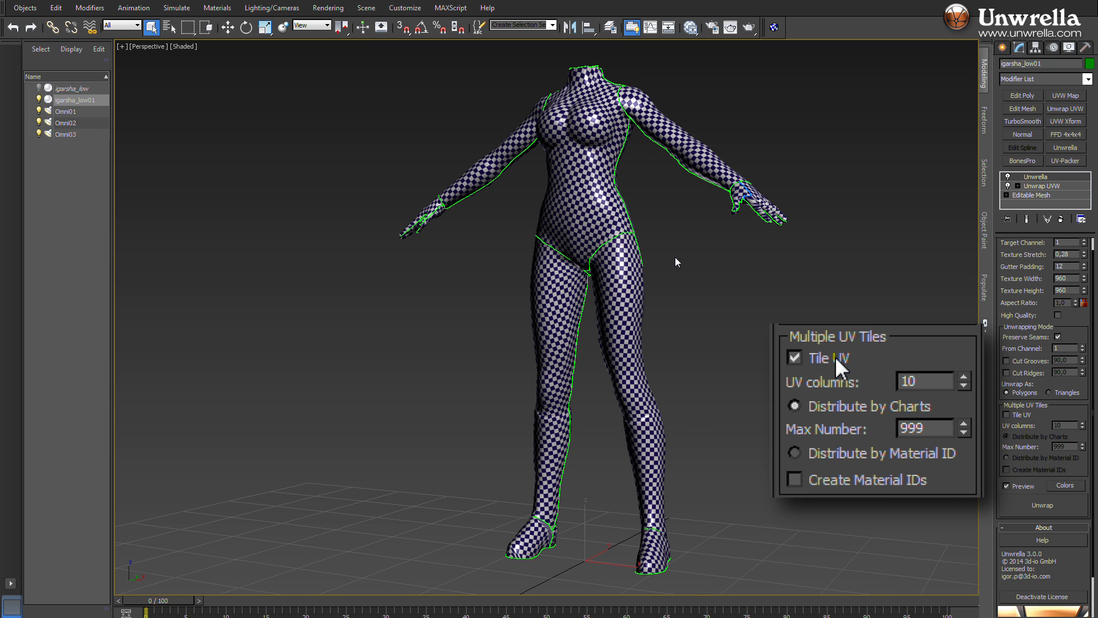
left_click(1025, 416)
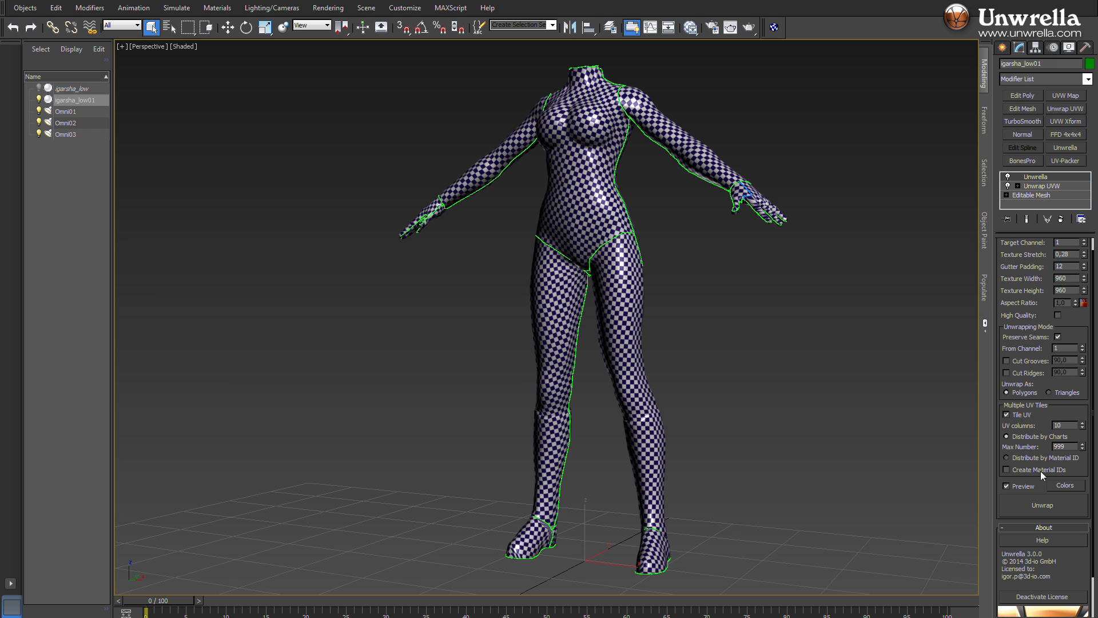
key("Tab")
left_click(1043, 505)
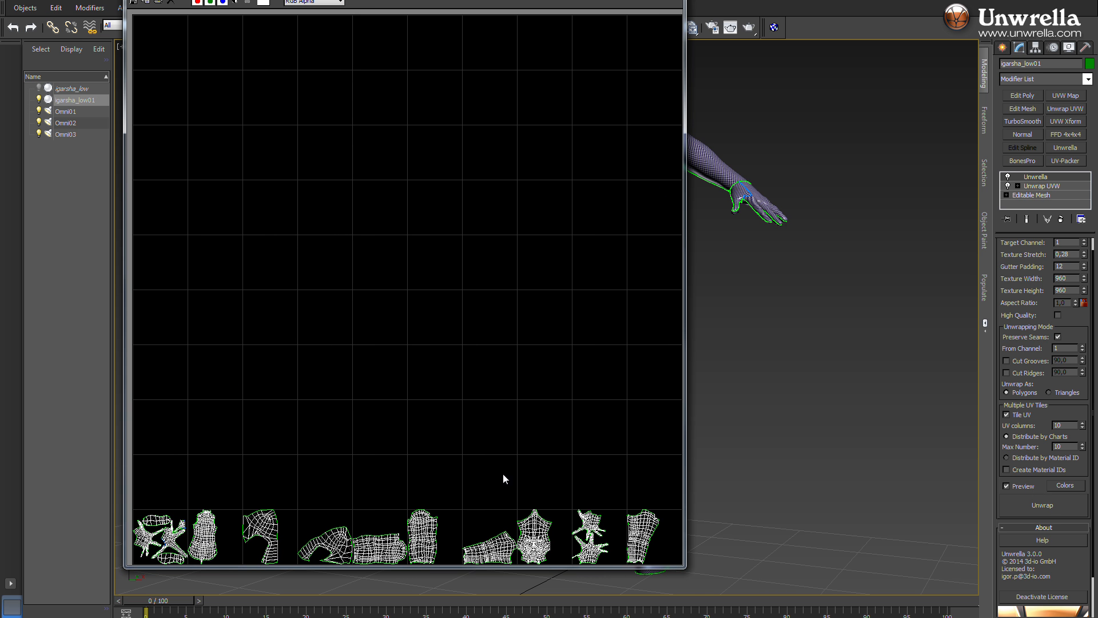
middle_click_drag(749, 335, 804, 316)
scroll(765, 345, "up", 4)
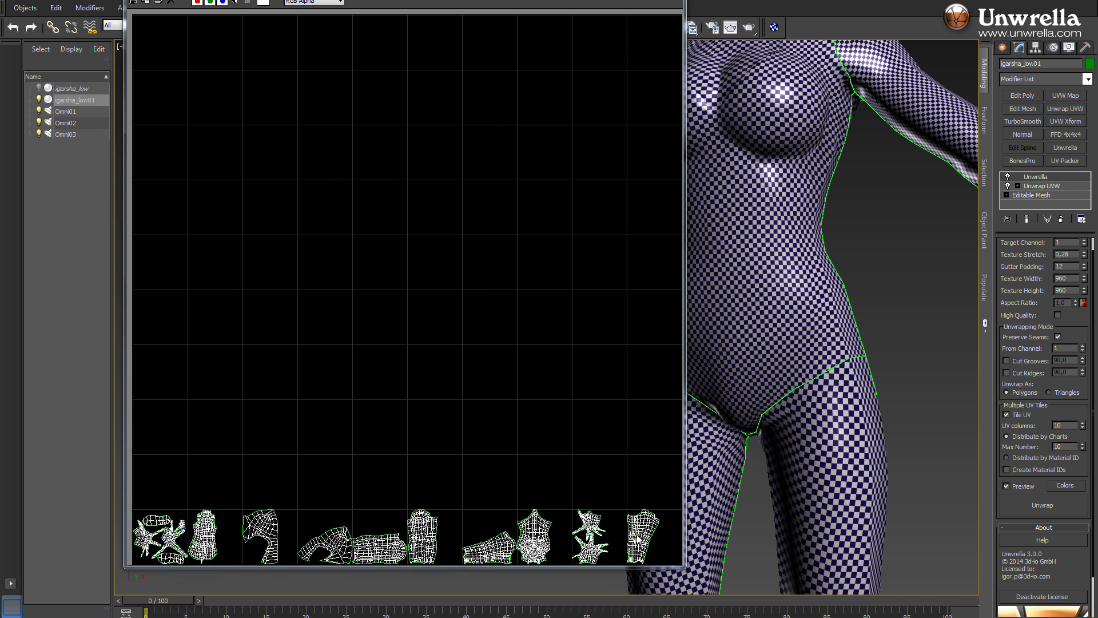
Examine the charts placed along the row of UV tiles in the UV preview
left_click_drag(449, 0, 444, 2)
scroll(343, 428, "up", 2)
middle_click_drag(345, 448, 606, 172)
middle_click_drag(276, 329, 198, 324)
middle_click_drag(524, 323, 243, 321)
middle_click_drag(515, 325, 243, 323)
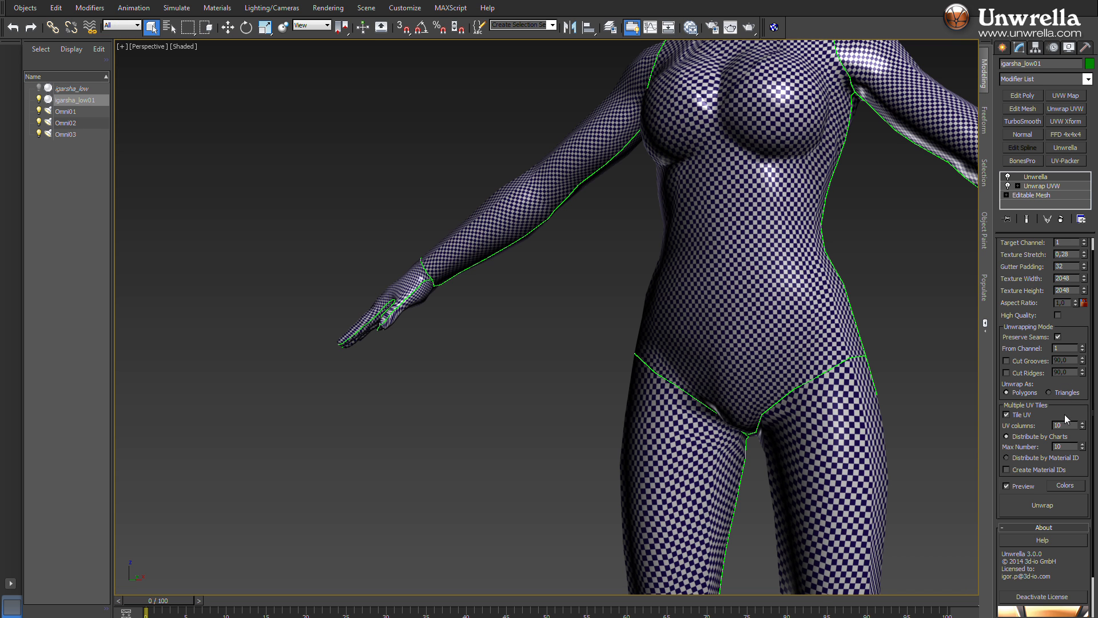
Set the UV columns to 3 and the maximum number to 9, unwrap the body and check the tiled preview
double_click(1058, 425)
type("3")
key("Tab")
type("9")
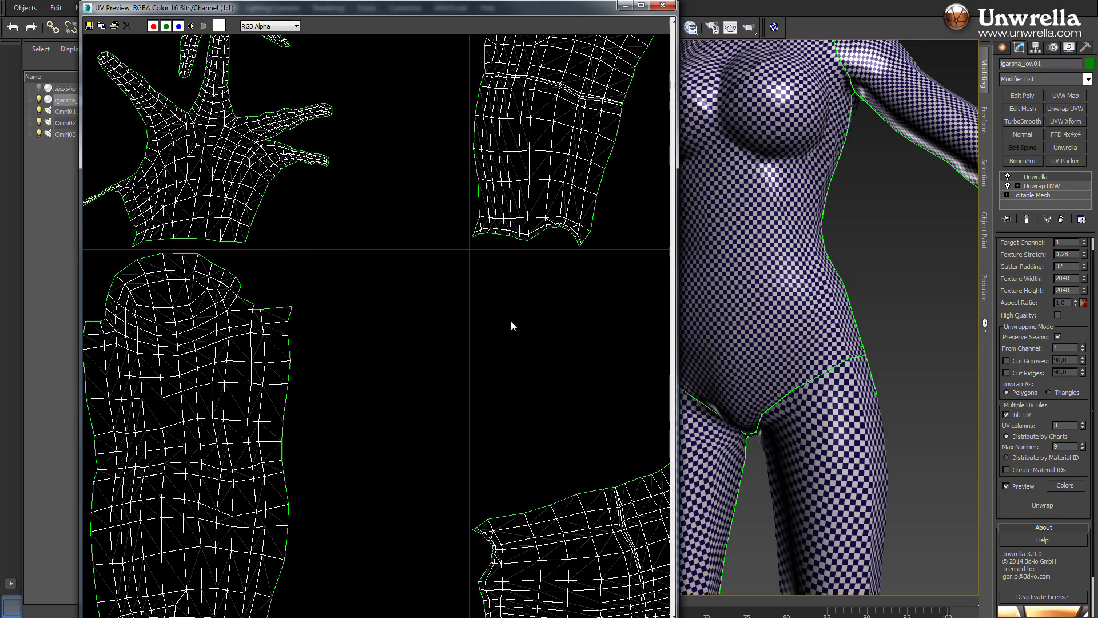
middle_click_drag(212, 343, 389, 311)
scroll(390, 312, "down", 1)
left_click(662, 8)
Set the UV columns to 5 and the maximum number to 25, and unwrap the body
left_click(1065, 426)
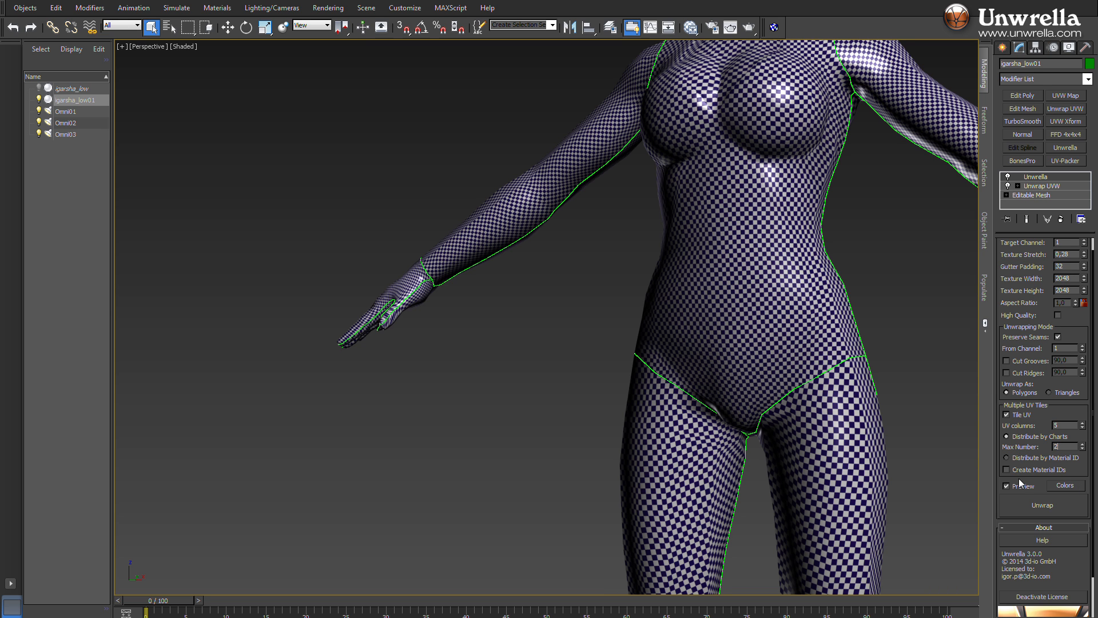
type("5")
left_click(1042, 505)
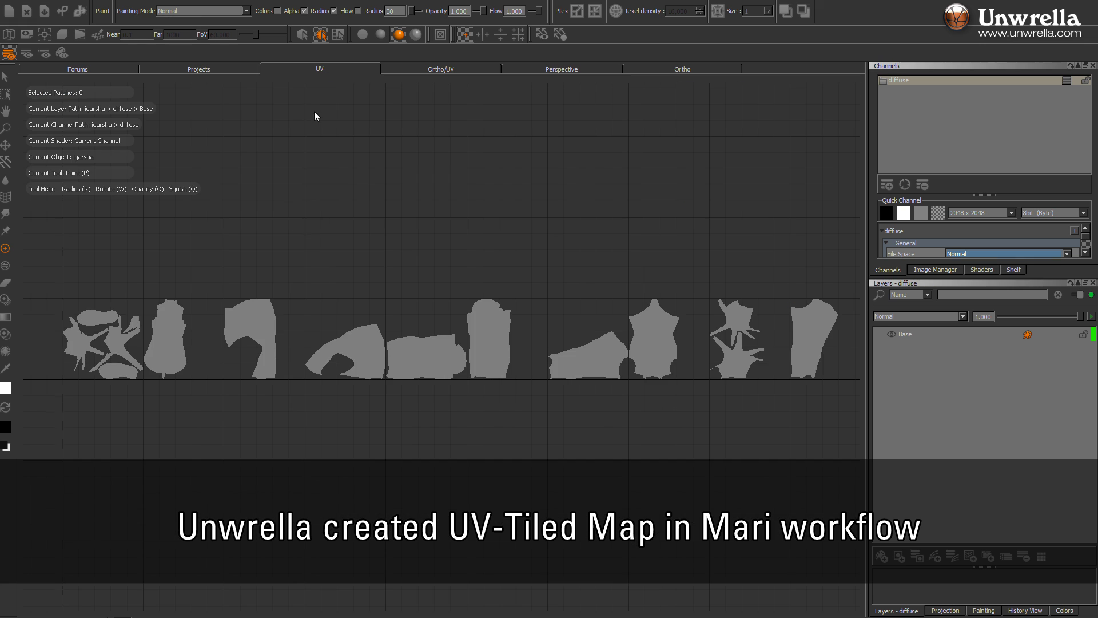
Switch to Mari and examine the body's charts along the row of UV tiles in the UV view
middle_click_drag(290, 318, 477, 250, "alt")
right_click_drag(385, 298, 523, 239, "alt")
middle_click_drag(317, 341, 339, 439, "alt")
middle_click_drag(532, 433, 289, 439, "alt")
middle_click_drag(671, 439, 344, 433, "alt")
mouse_move(711, 433)
middle_mouse_down("alt")
mouse_move(362, 431)
mouse_move(619, 425)
middle_mouse_up("alt")
middle_click_drag(366, 321, 623, 324, "alt")
Inspect the body model from front and back in the perspective view, and return to the UV view
left_click(518, 70)
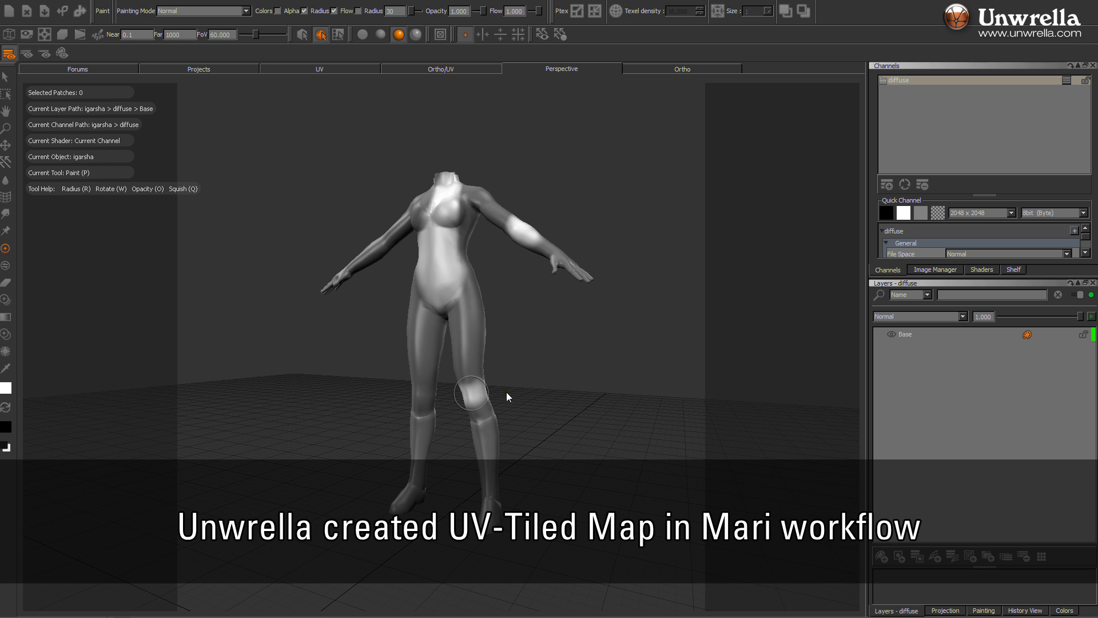
middle_click_drag(579, 382, 350, 262)
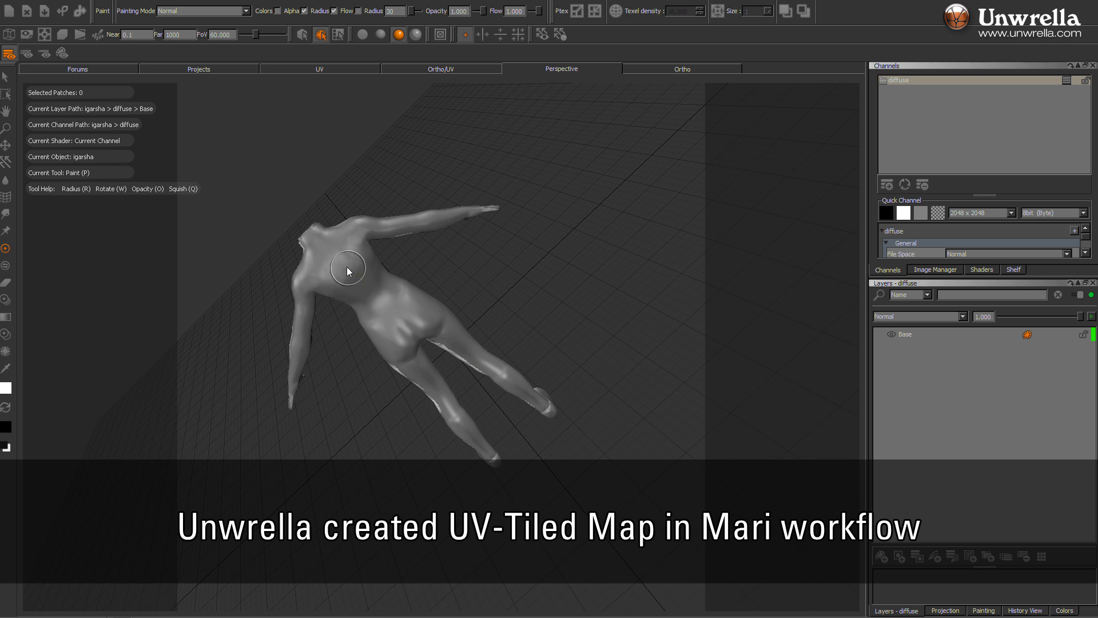
middle_click_drag(561, 281, 508, 128)
left_click(360, 69)
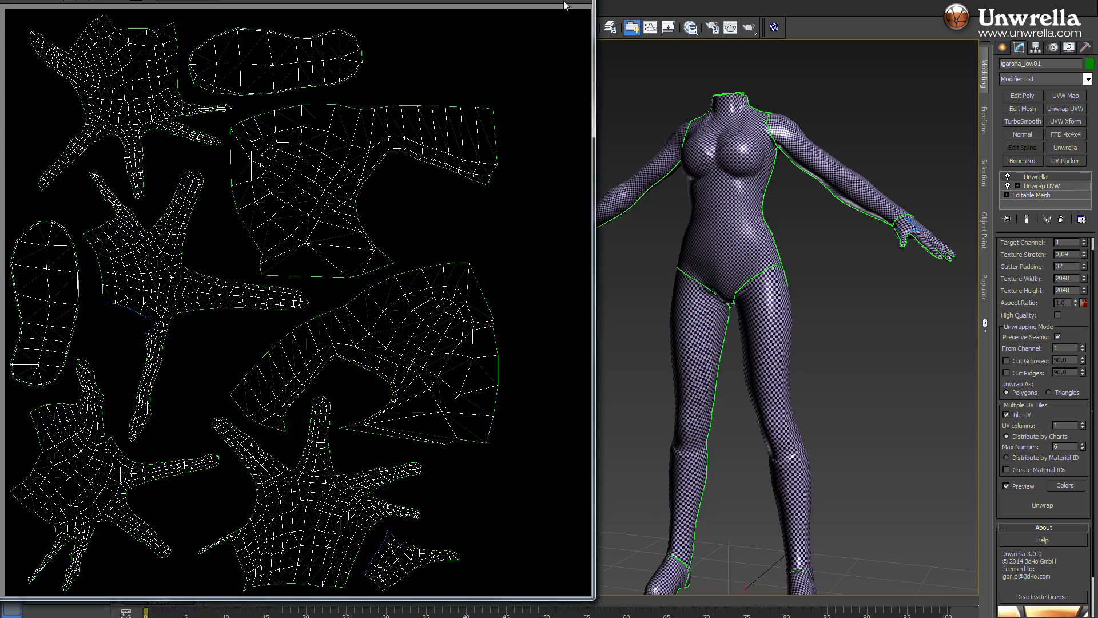
Switch back to 3ds Max, add an Unwrap UVW modifier above Unwrella and open its UV editor
scroll(548, 74, "up", 2)
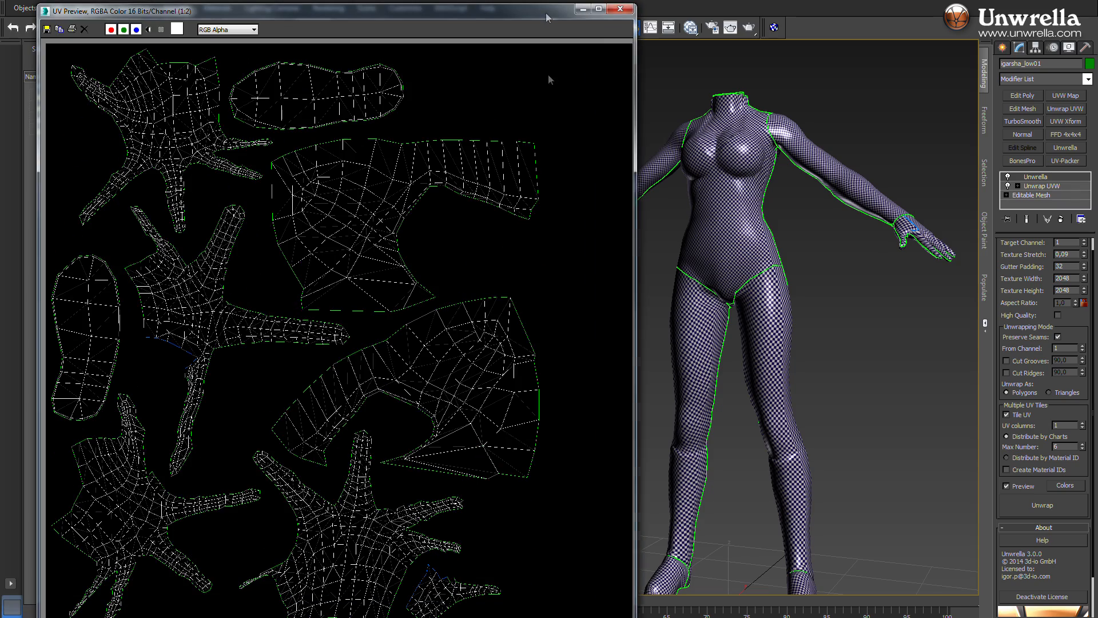
left_click(1065, 109)
left_click(1043, 378)
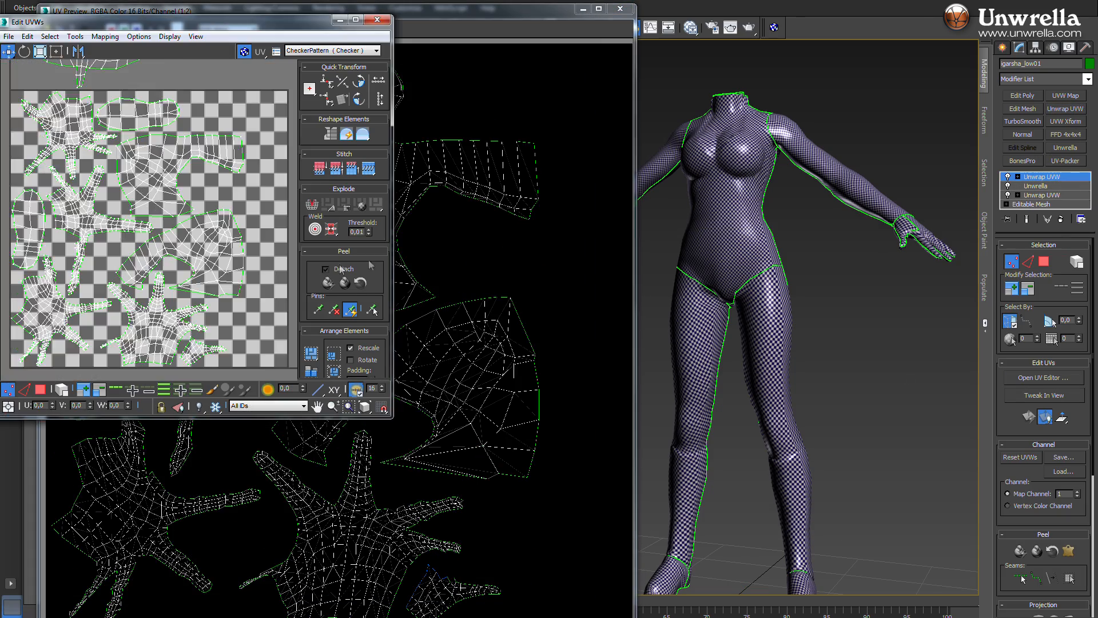